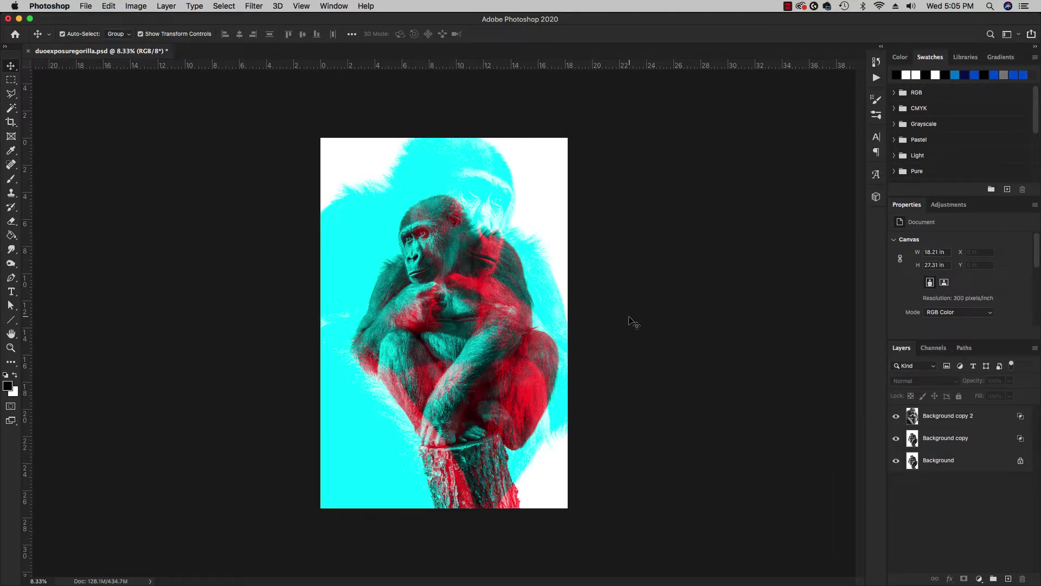
Step: Delete the duplicate gorilla layers, unlock the Background layer and duplicate Layer 0
{"action": "left_click", "coordinate": [952, 445]}
{"action": "key", "text": "Delete"}
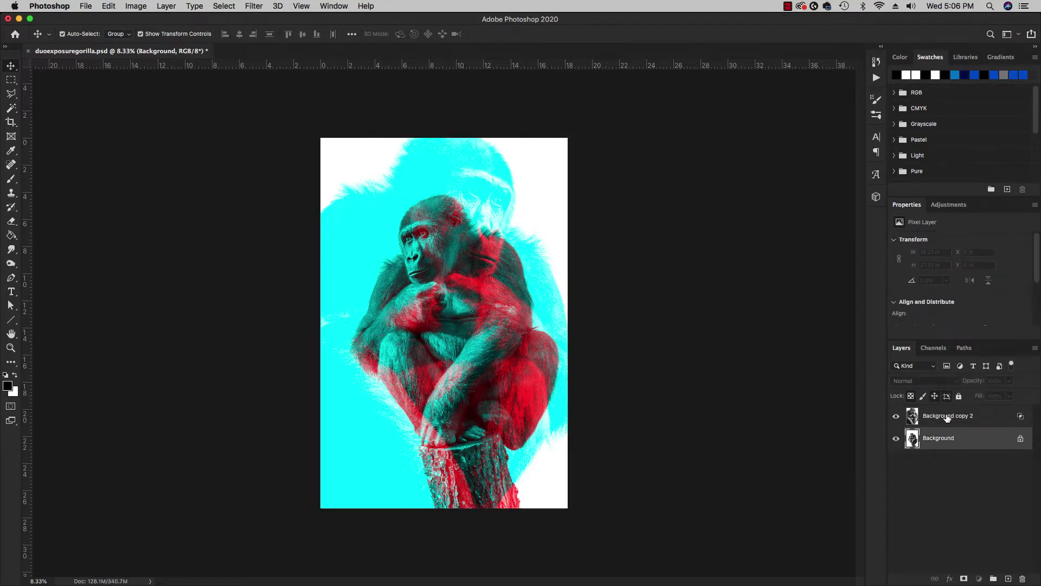
{"action": "left_click", "coordinate": [947, 415]}
{"action": "key", "text": "Delete"}
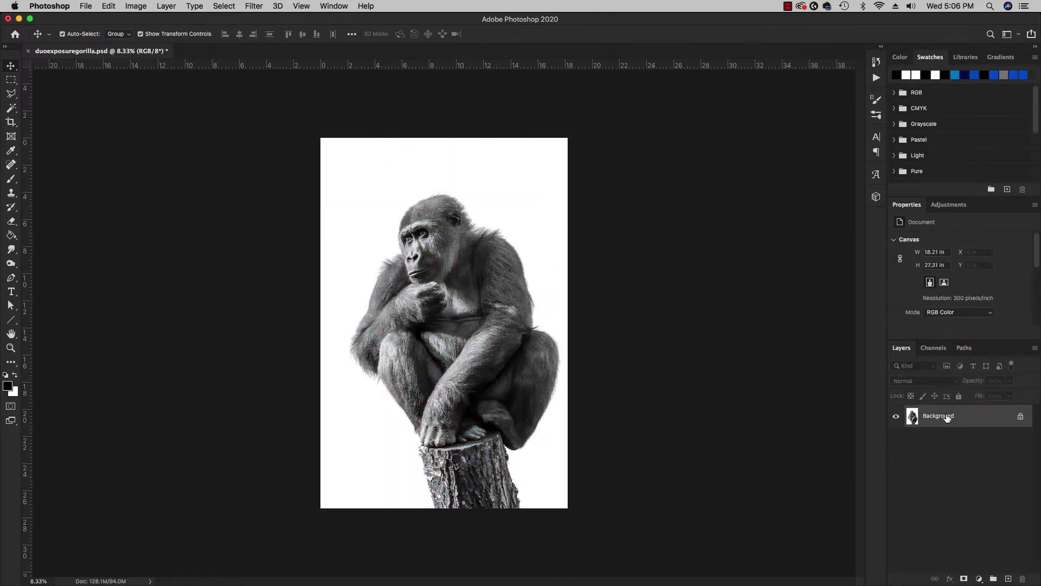
{"action": "left_click", "coordinate": [1021, 418]}
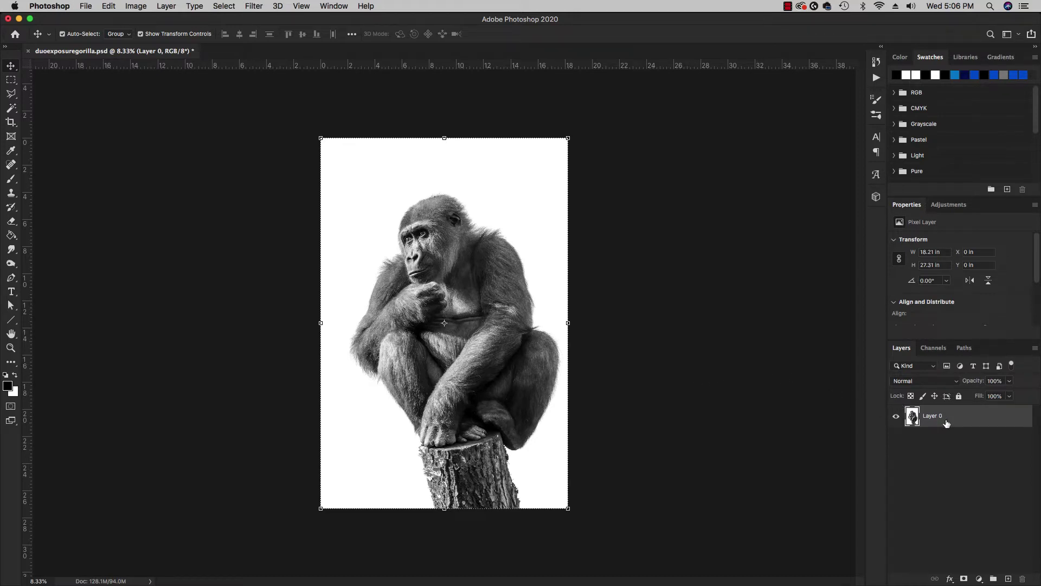
{"action": "left_click_drag", "start_coordinate": [946, 423], "coordinate": [1008, 578]}
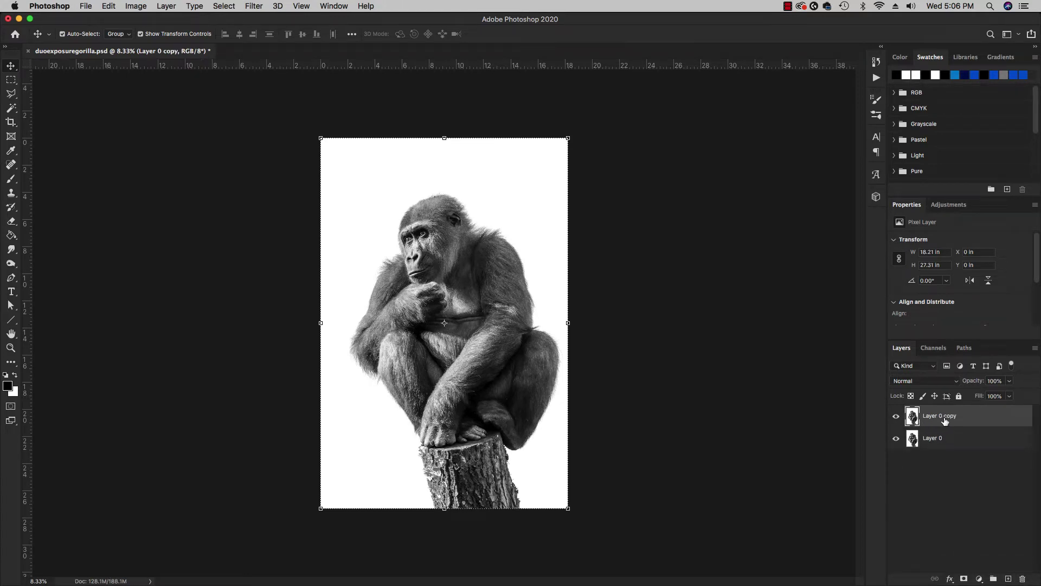
Step: Rename Layer 0 to 'Layer 1' and Layer 0 copy to 'Layer 2'
{"action": "double_click", "coordinate": [941, 438]}
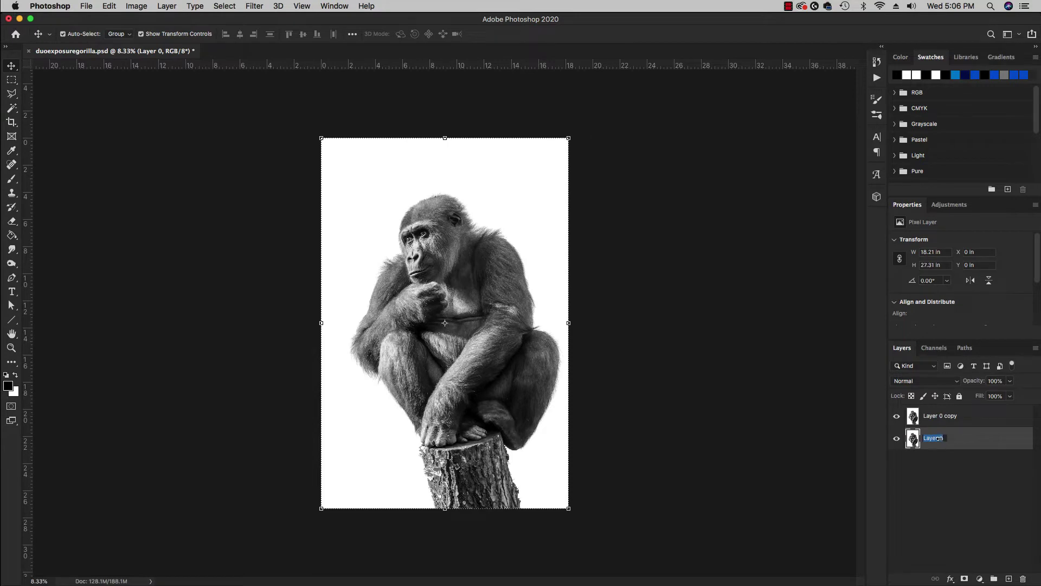
{"action": "type", "text": "La"}
{"action": "key", "text": "Return"}
{"action": "double_click", "coordinate": [952, 417]}
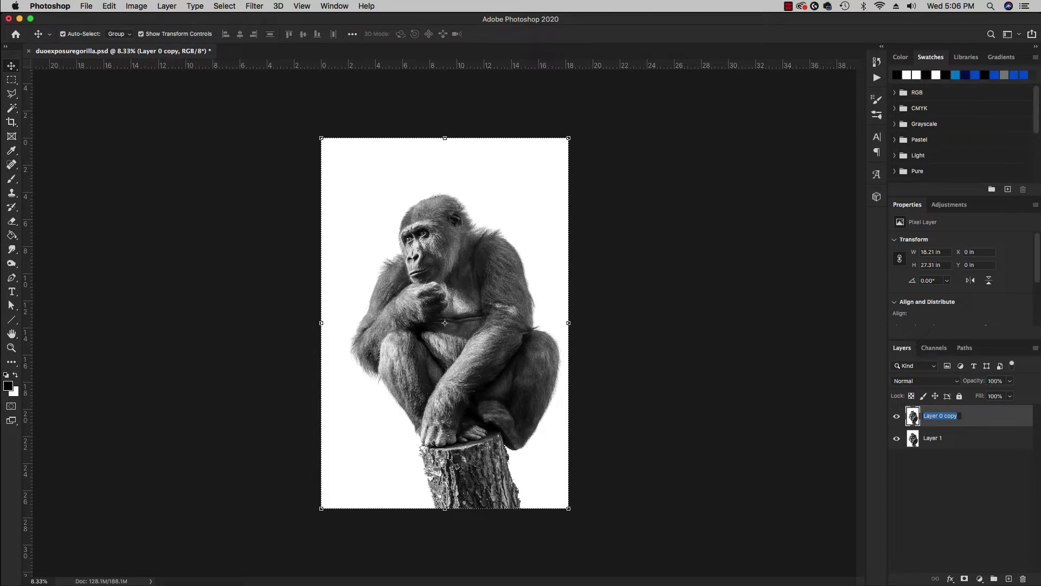
{"action": "type", "text": "Lay"}
{"action": "key", "text": "Return"}
Step: In Layer 1's Blending Options, keep Normal mode and uncheck the R channel, leaving G and B
{"action": "left_click", "coordinate": [949, 445]}
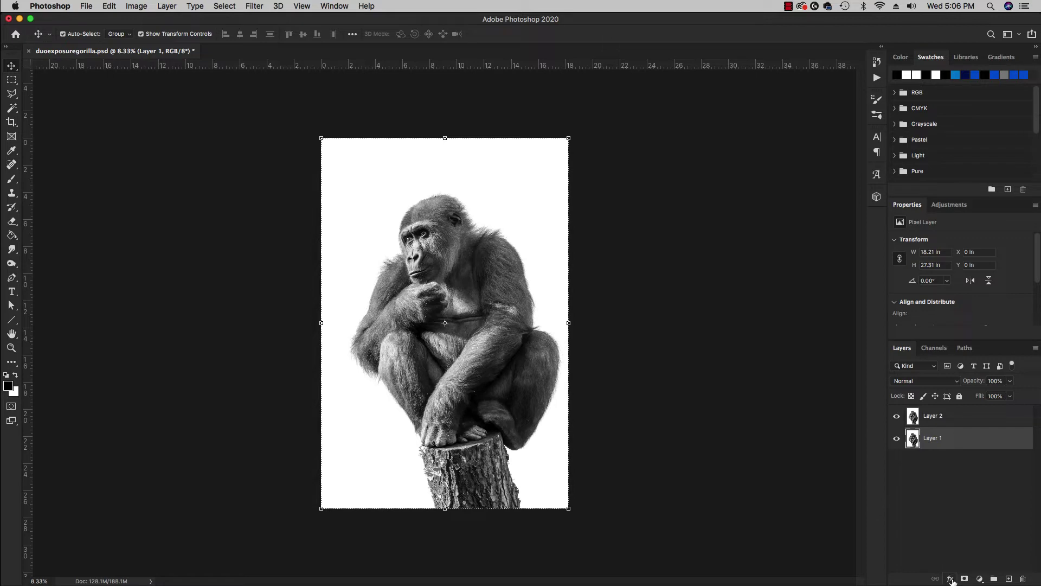
{"action": "left_click", "coordinate": [950, 581]}
{"action": "left_click", "coordinate": [957, 458]}
{"action": "left_click_drag", "start_coordinate": [582, 174], "coordinate": [787, 160]}
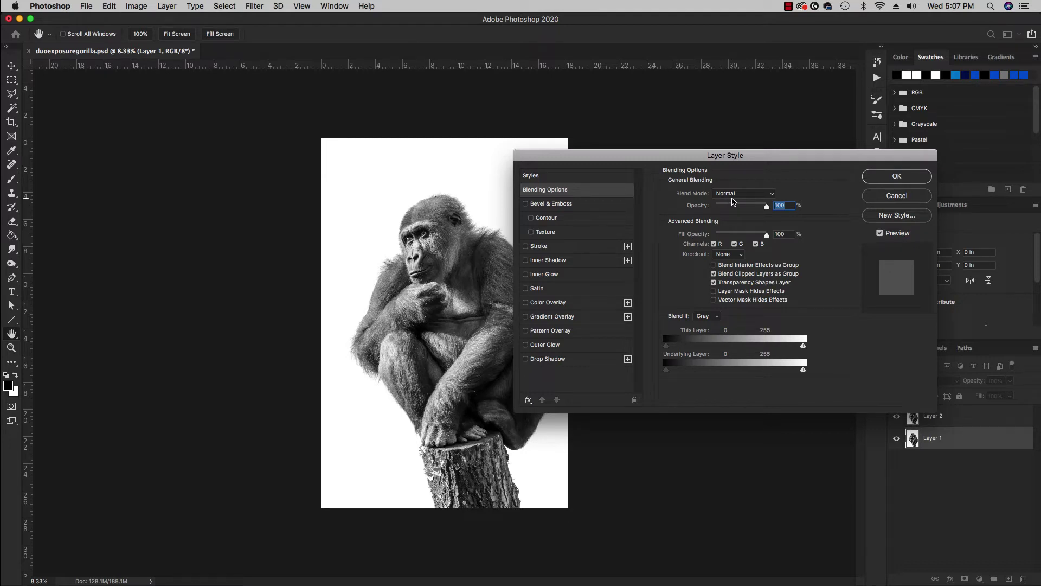
{"action": "left_click", "coordinate": [735, 196]}
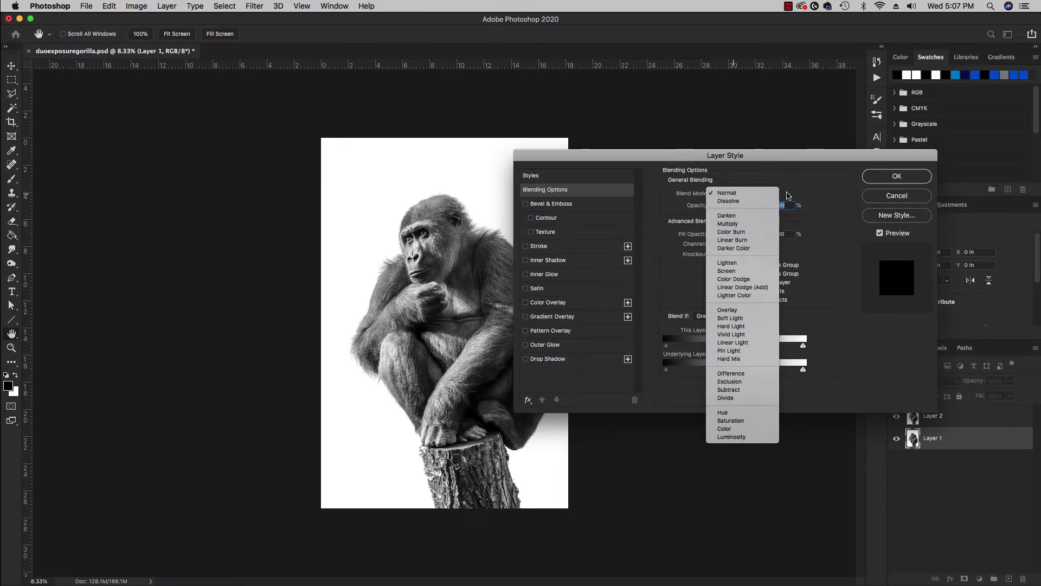
{"action": "left_click", "coordinate": [806, 177]}
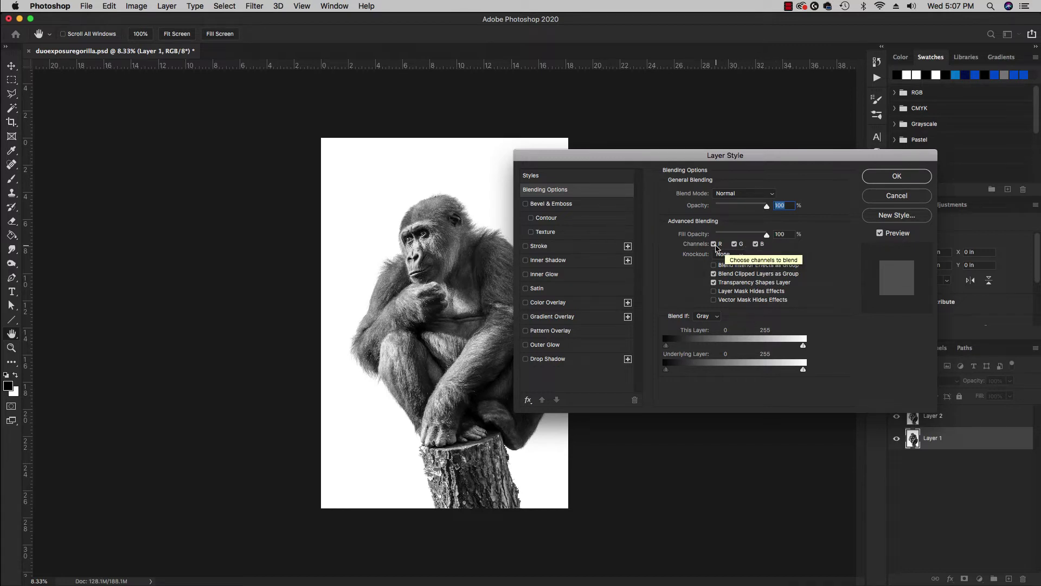
{"action": "left_click", "coordinate": [714, 244]}
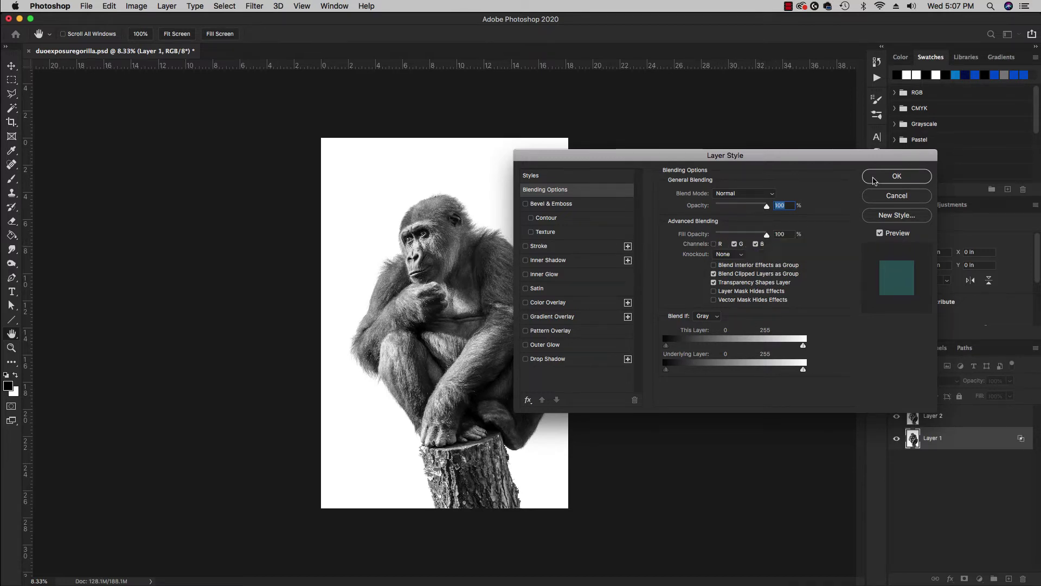
{"action": "left_click", "coordinate": [874, 180]}
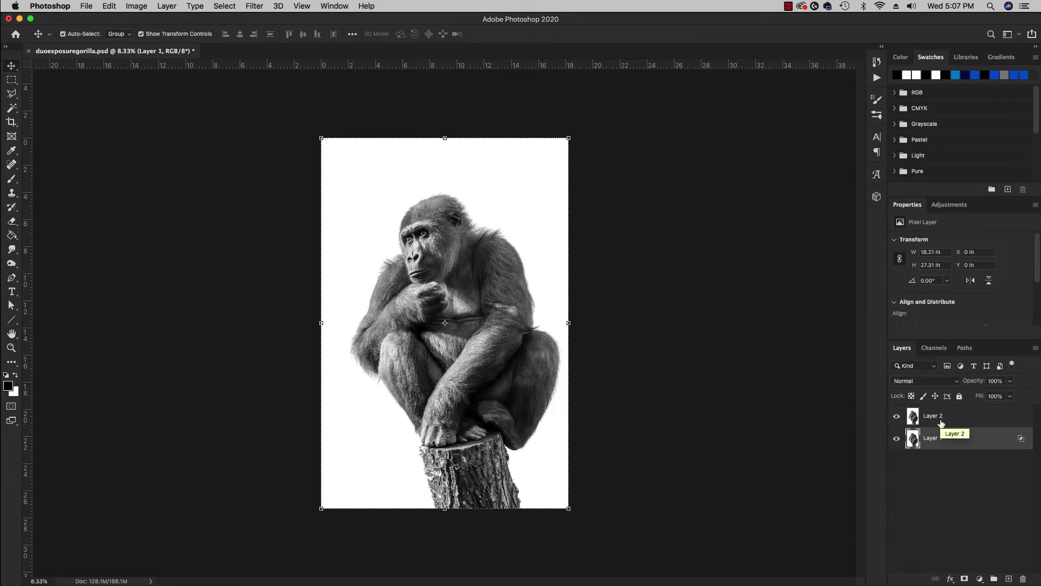
Step: In Layer 2's Blending Options, uncheck the G and B channels so only R remains
{"action": "left_click", "coordinate": [941, 418]}
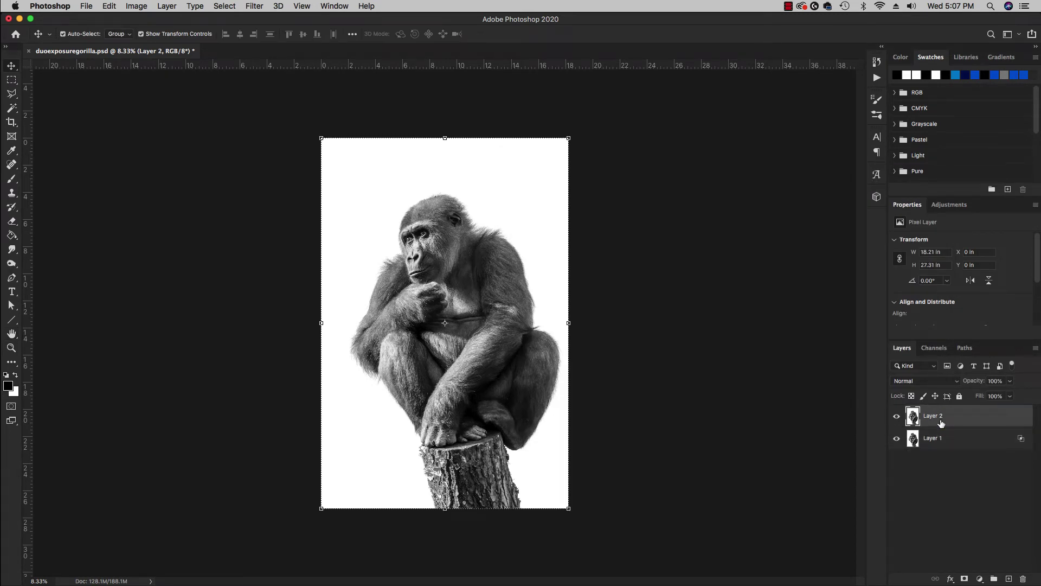
{"action": "left_click", "coordinate": [949, 579]}
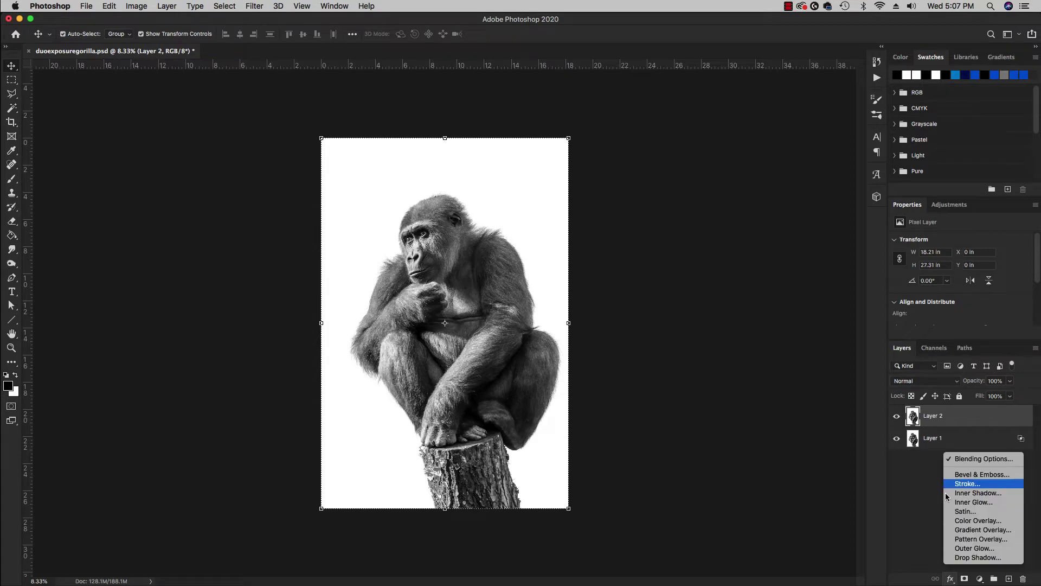
{"action": "left_click", "coordinate": [976, 460]}
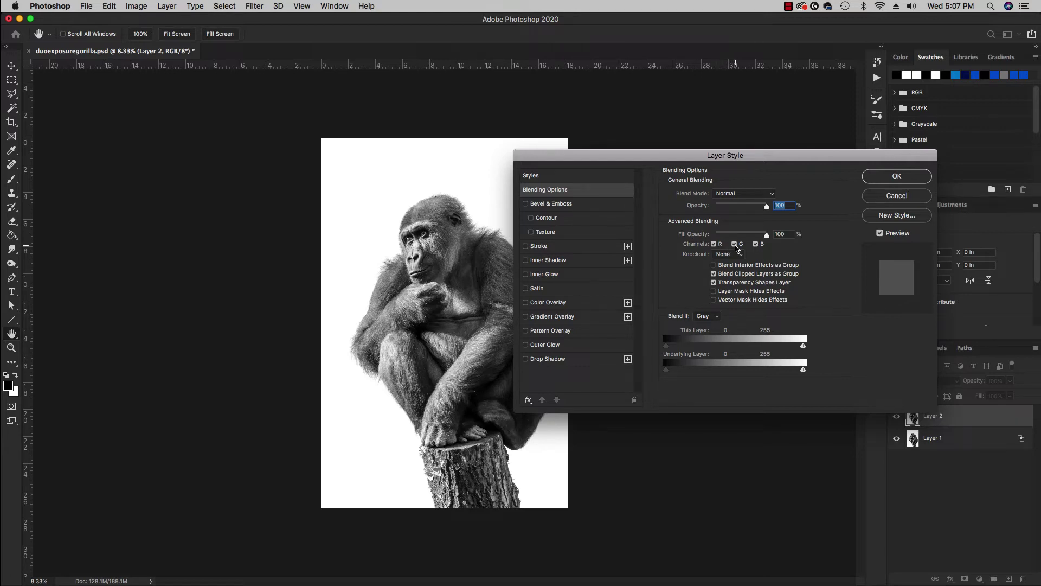
{"action": "left_click", "coordinate": [735, 244]}
{"action": "left_click", "coordinate": [756, 244]}
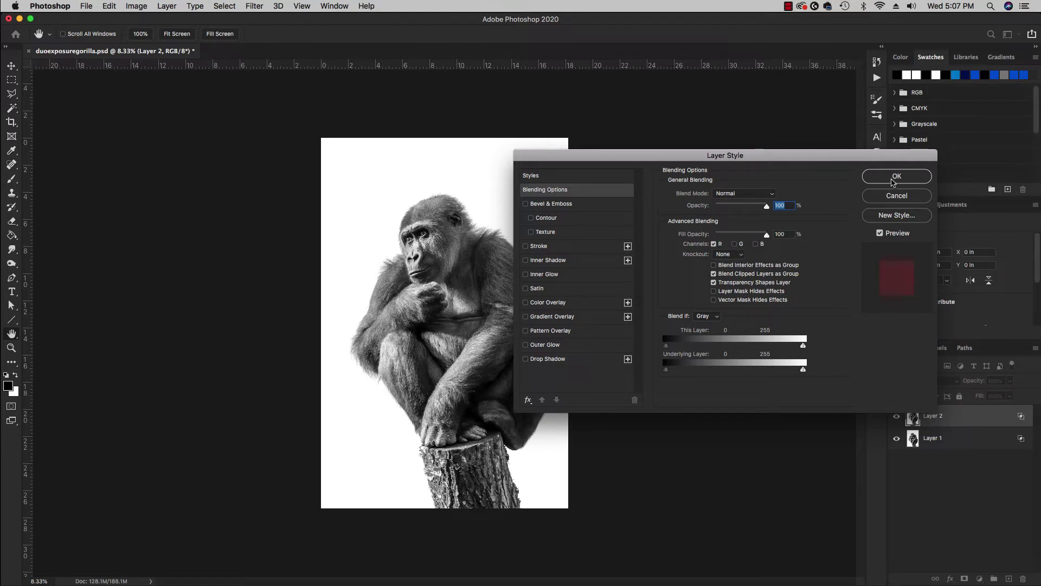
{"action": "left_click", "coordinate": [893, 182]}
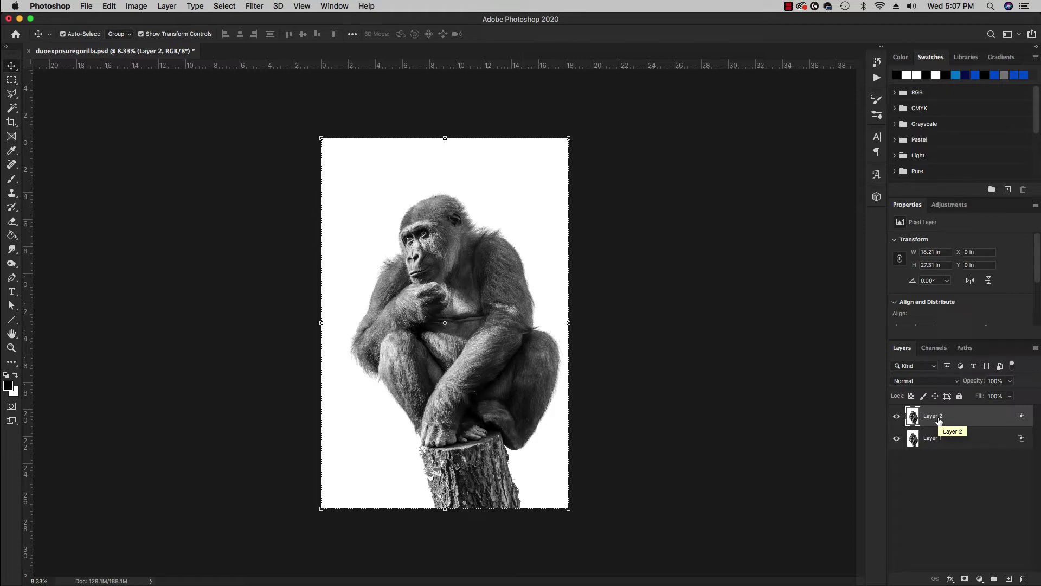
Step: Nudge Layer 2 left, scale it to about 164%, and drag it lower over the original
{"action": "key", "text": "shift+Left"}
{"action": "key", "text": "shift+Left"}
{"action": "key", "text": "shift+Left"}
{"action": "key", "text": "shift+Left"}
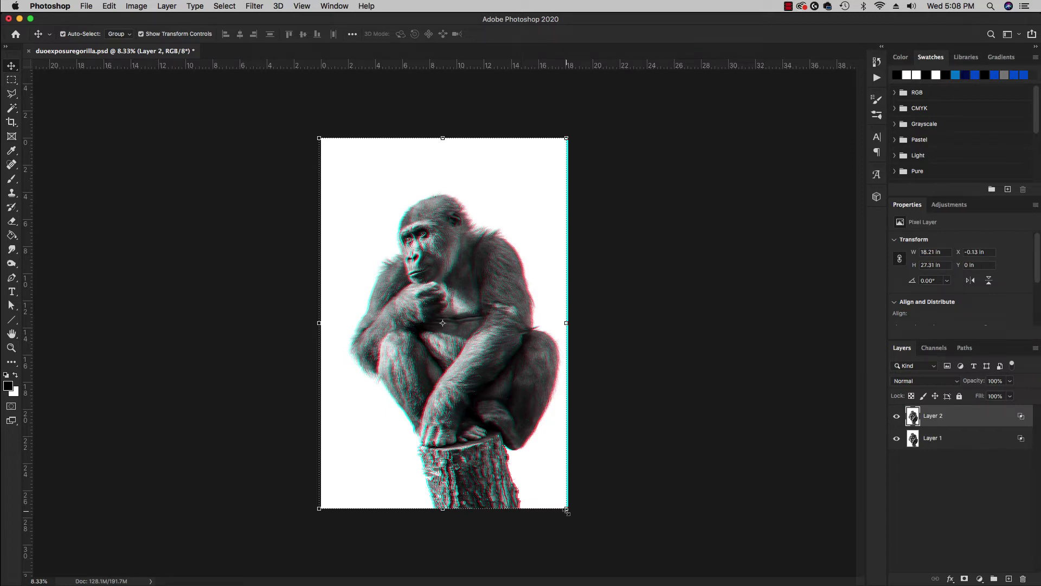
{"action": "left_click_drag", "start_coordinate": [566, 510], "coordinate": [662, 578]}
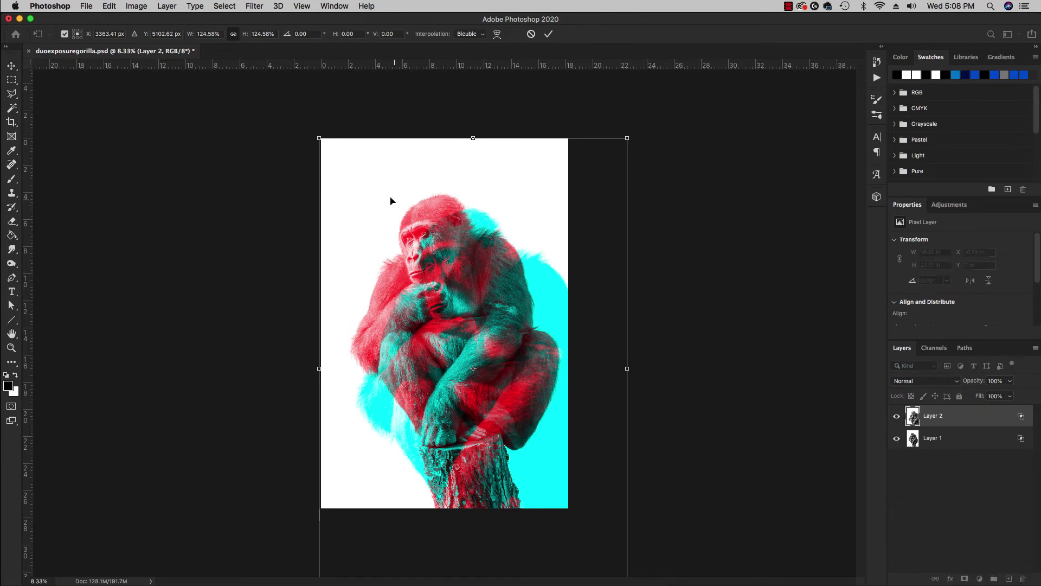
{"action": "left_click_drag", "start_coordinate": [319, 138], "coordinate": [151, 40]}
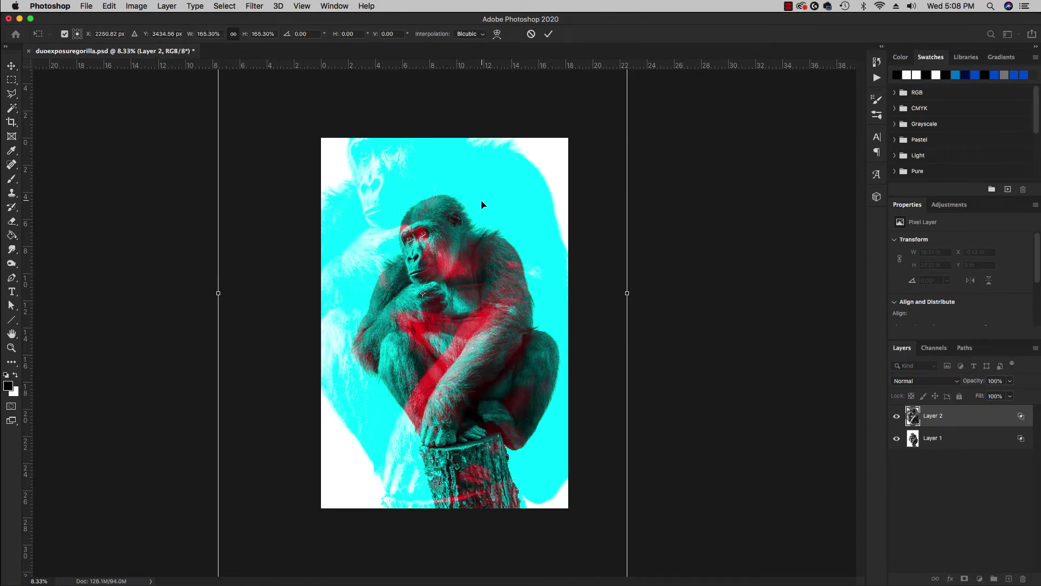
{"action": "left_click", "coordinate": [111, 6]}
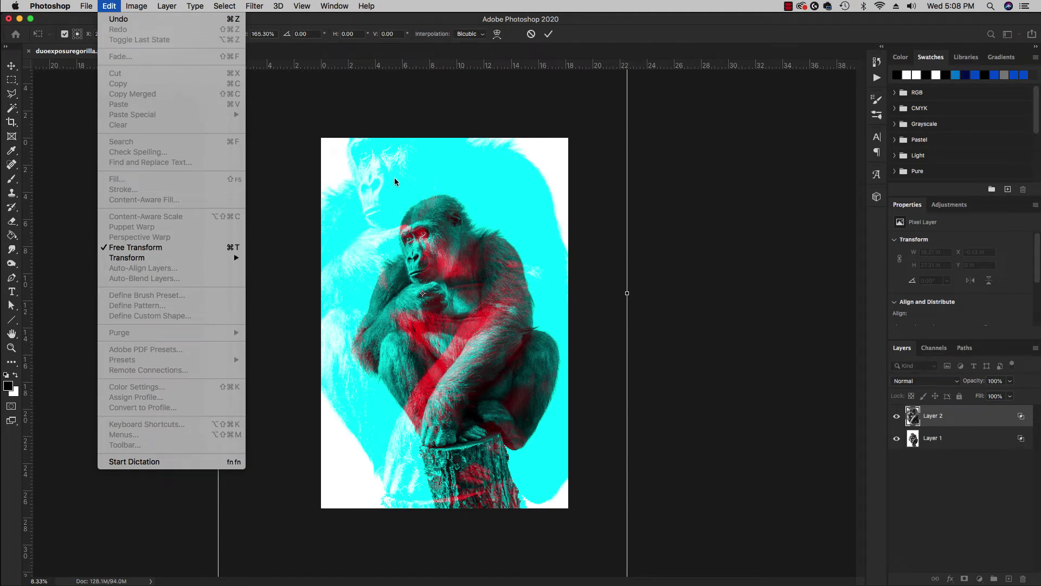
{"action": "left_click", "coordinate": [517, 215]}
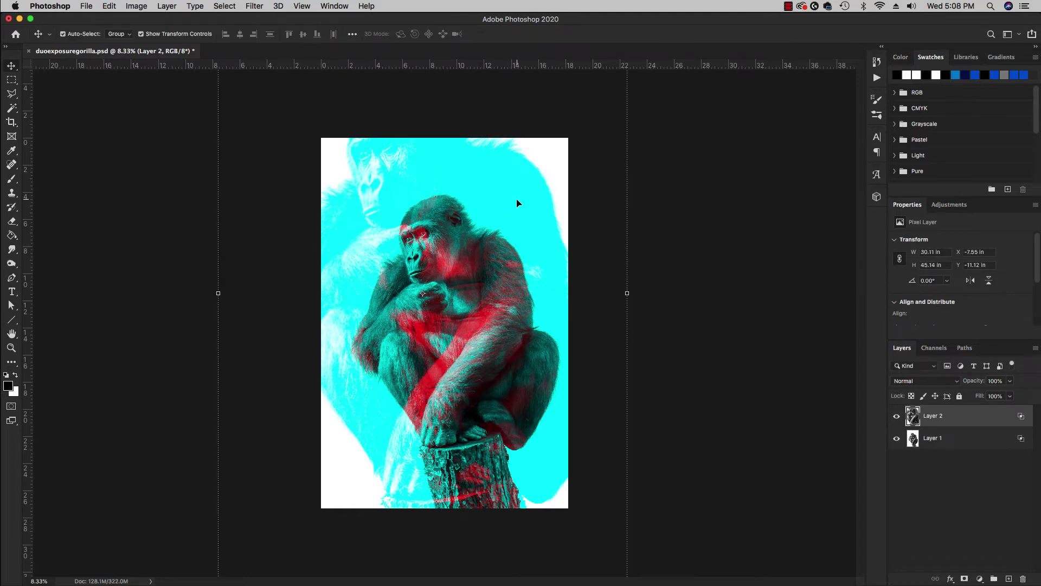
{"action": "left_click_drag", "start_coordinate": [523, 202], "coordinate": [517, 248]}
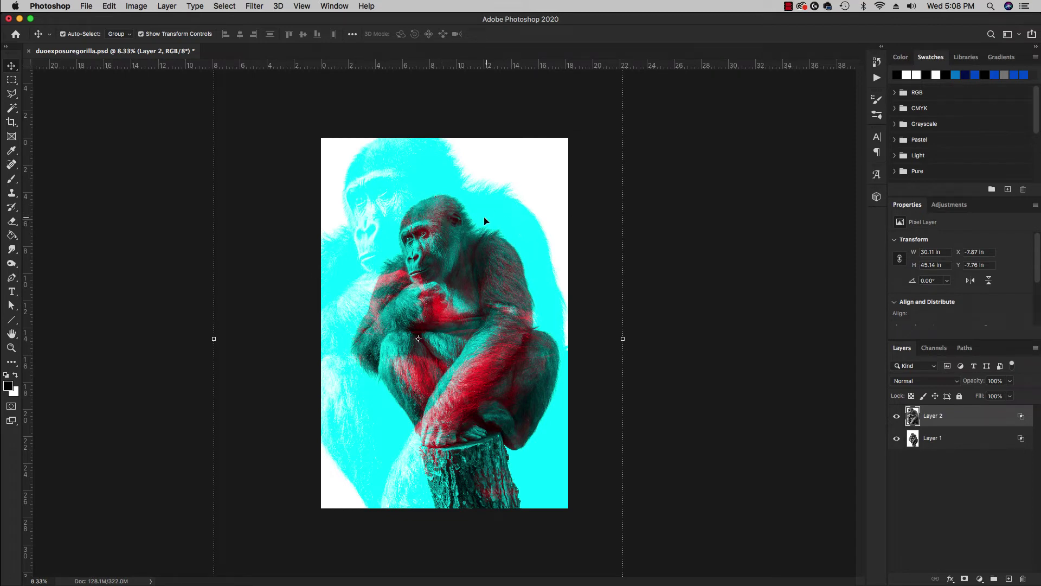
Step: Apply Edit > Transform > Flip Horizontal to the enlarged Layer 2 copy
{"action": "left_click", "coordinate": [109, 6]}
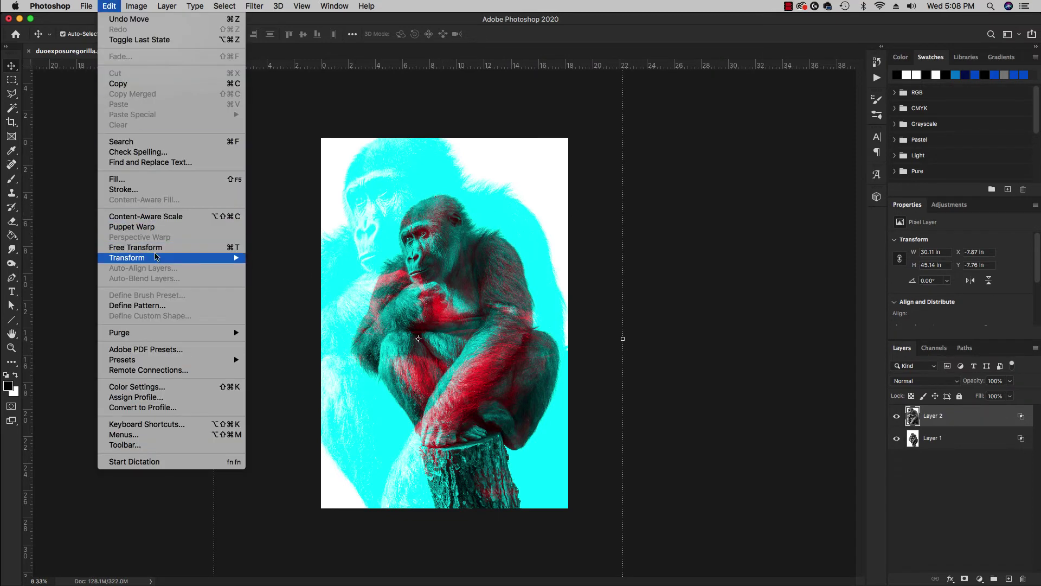
{"action": "mouse_move", "coordinate": [158, 258]}
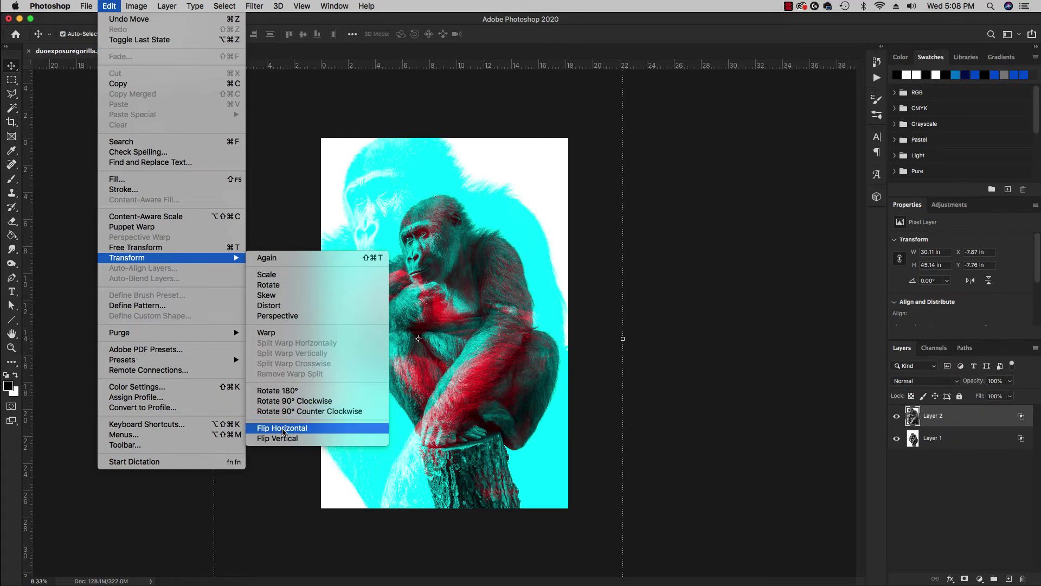
{"action": "left_click", "coordinate": [282, 428]}
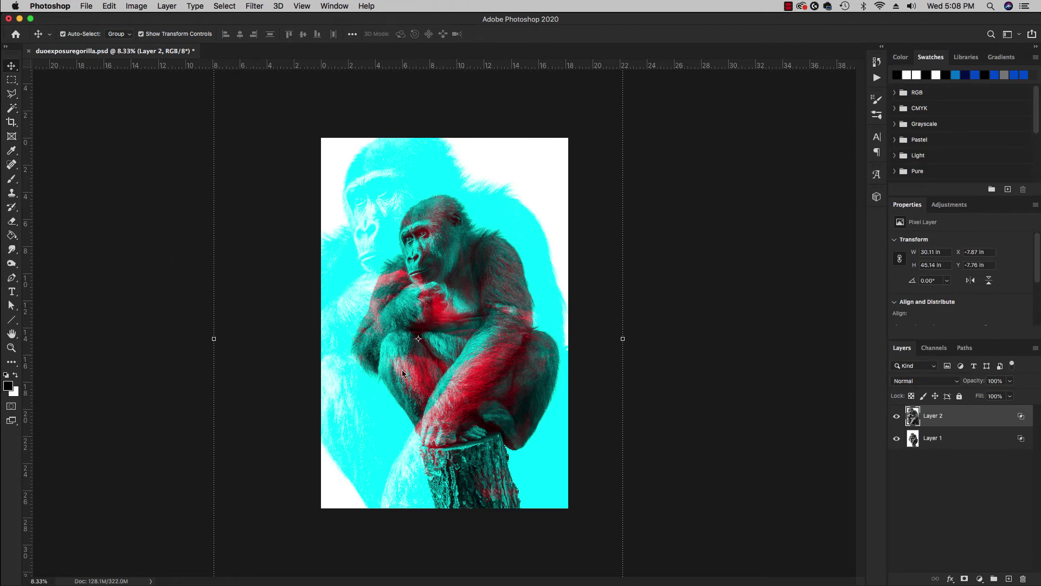
{"action": "key", "text": "super+z"}
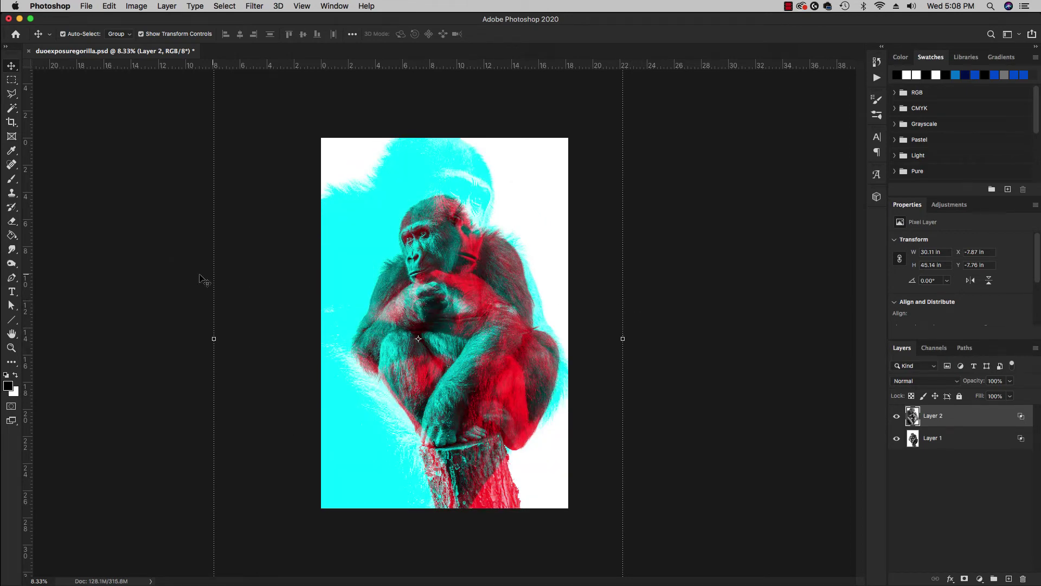
Step: Zoom out, then rescale Layer 2 in stages to about 146.65%, shifting it down-left, and commit
{"action": "left_click", "coordinate": [11, 348]}
{"action": "left_click", "coordinate": [630, 353], "text": "alt"}
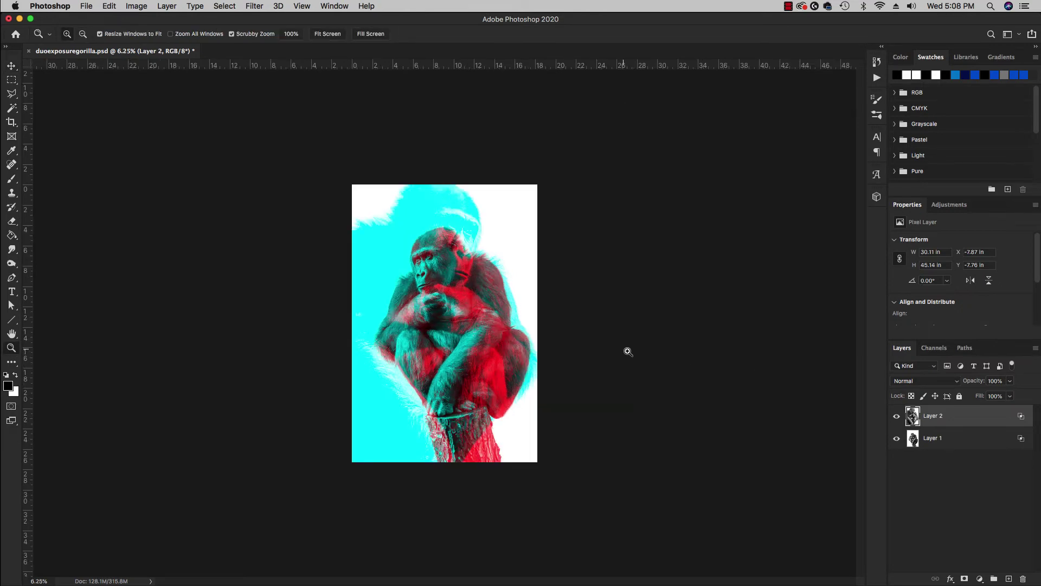
{"action": "left_click", "coordinate": [11, 66]}
{"action": "left_click_drag", "start_coordinate": [578, 105], "coordinate": [675, 54]}
{"action": "left_click_drag", "start_coordinate": [428, 254], "coordinate": [414, 322]}
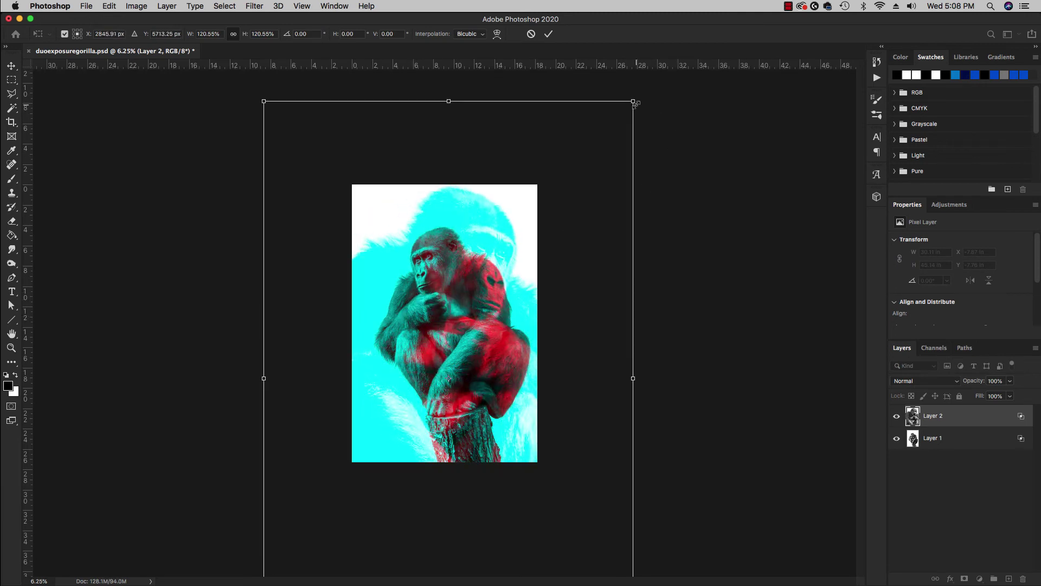
{"action": "left_click_drag", "start_coordinate": [632, 100], "coordinate": [686, 69]}
{"action": "left_click_drag", "start_coordinate": [542, 218], "coordinate": [480, 279]}
{"action": "left_click_drag", "start_coordinate": [638, 114], "coordinate": [713, 56]}
{"action": "left_click_drag", "start_coordinate": [509, 265], "coordinate": [488, 299]}
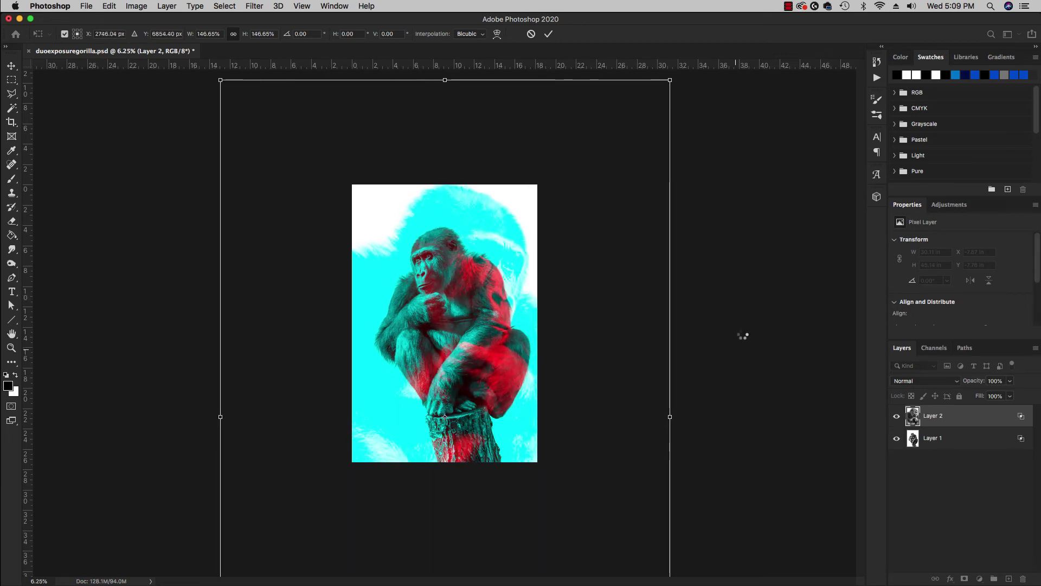
{"action": "key", "text": "Return"}
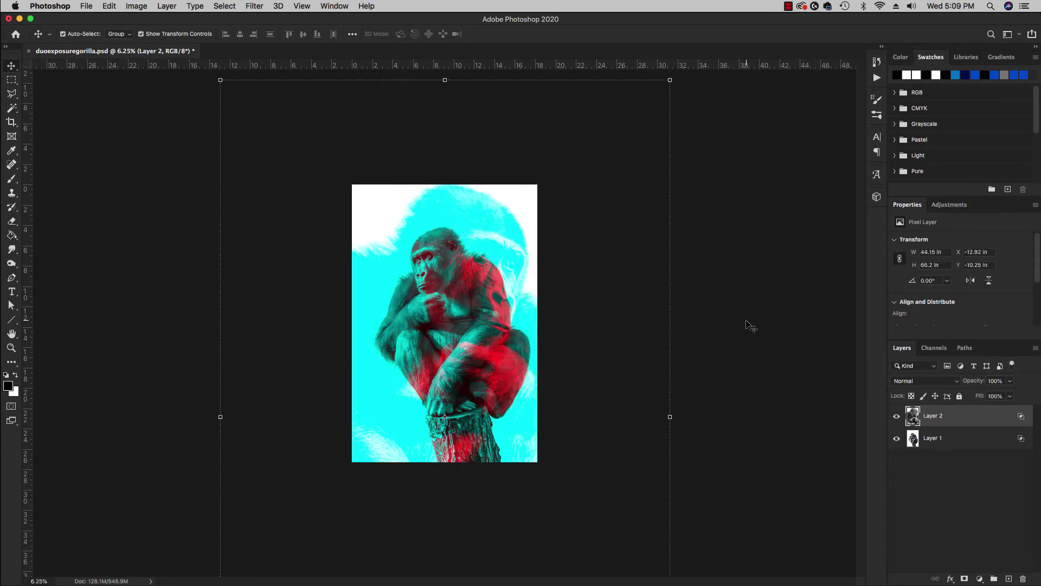
{"action": "left_click", "coordinate": [747, 322]}
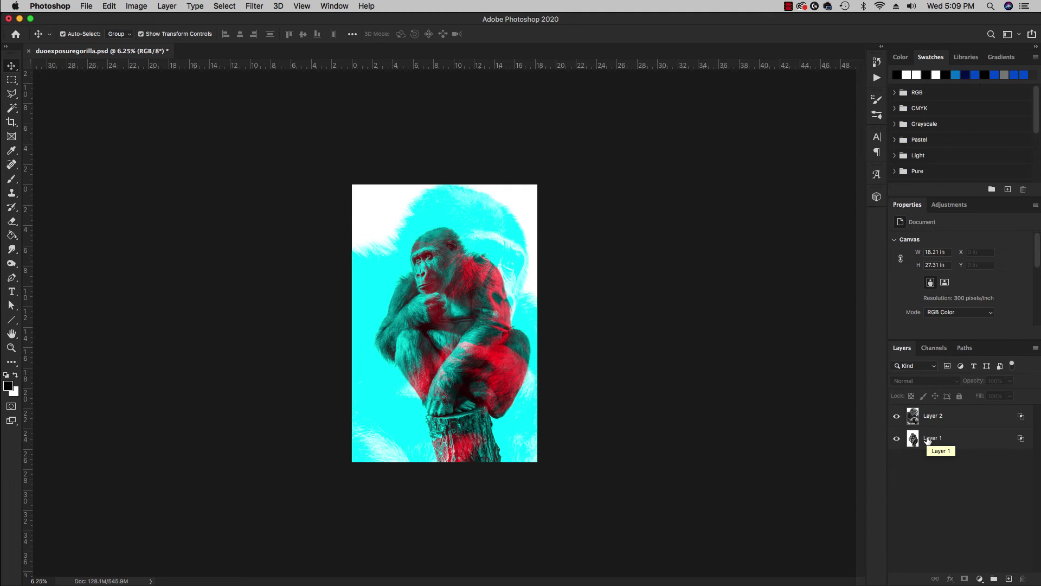
{"action": "left_click", "coordinate": [928, 439]}
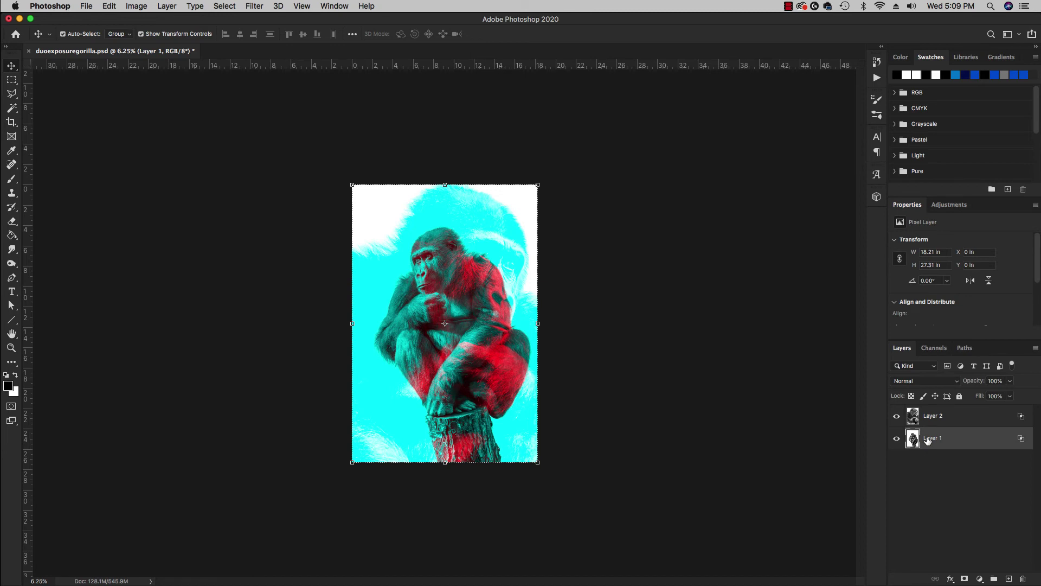
{"action": "left_click", "coordinate": [950, 579]}
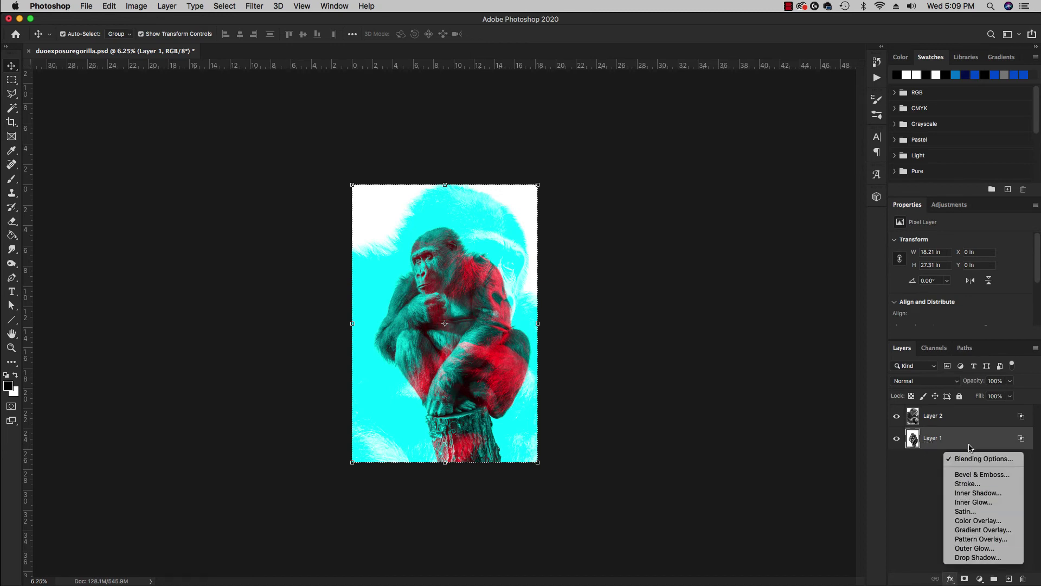
{"action": "left_click", "coordinate": [979, 459]}
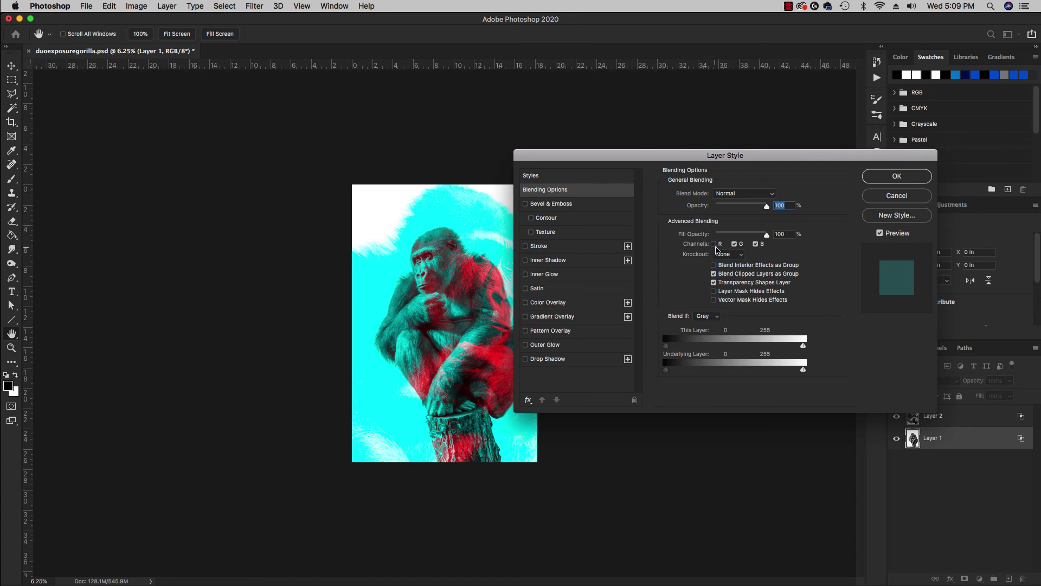
{"action": "left_click", "coordinate": [893, 179]}
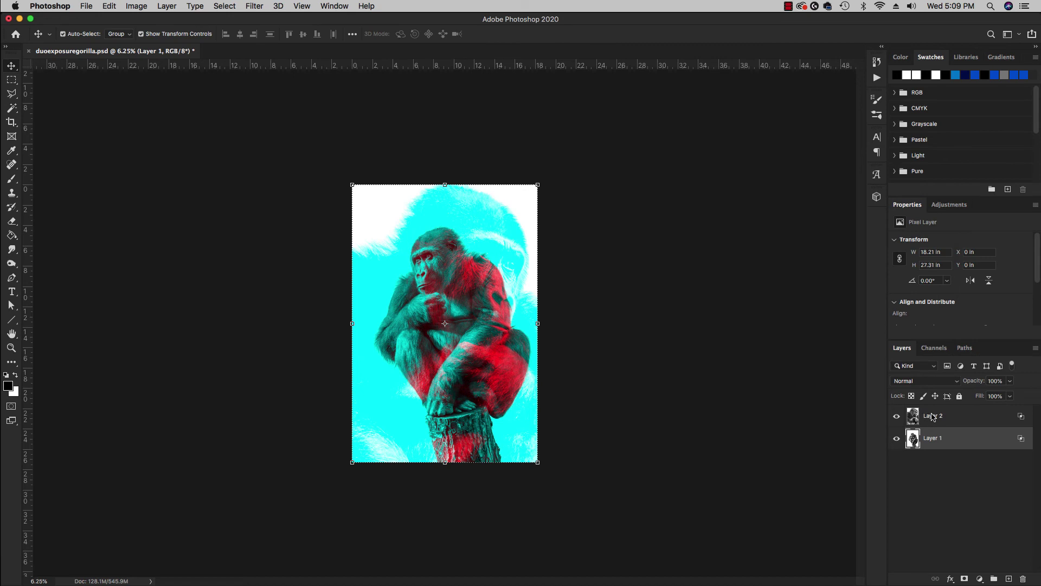
{"action": "left_click", "coordinate": [932, 417]}
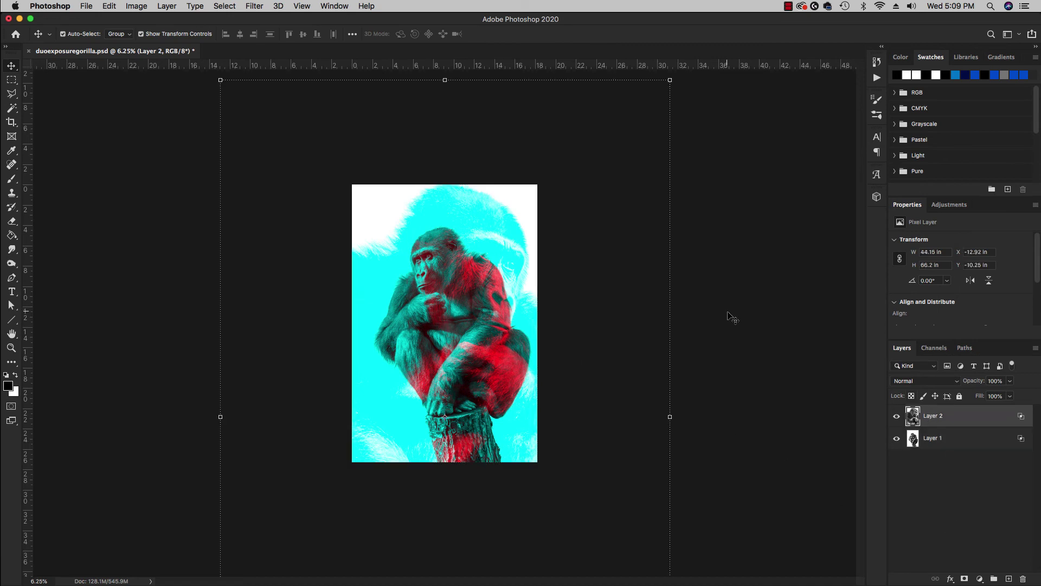
{"action": "left_click", "coordinate": [762, 317]}
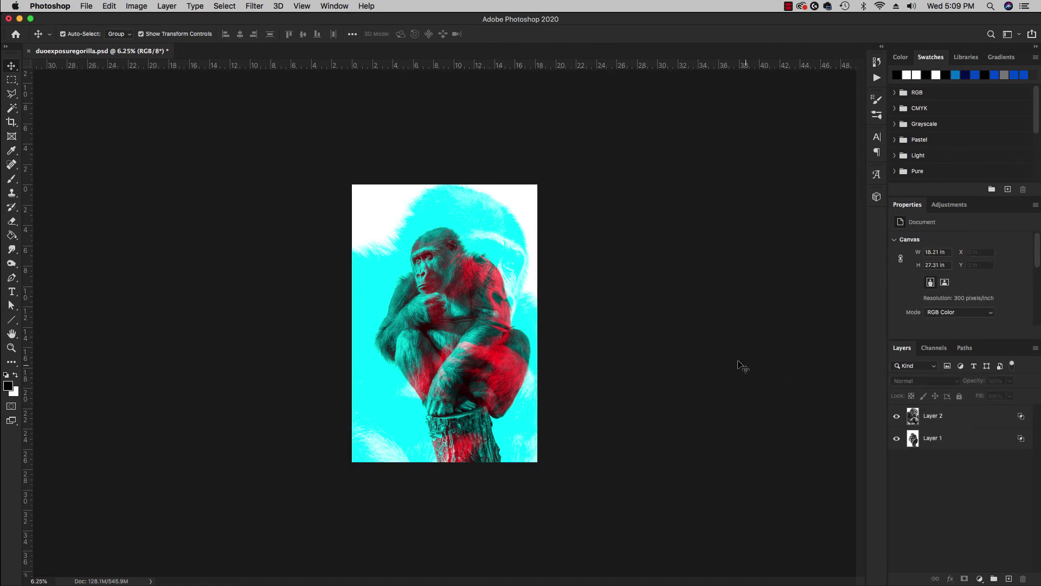